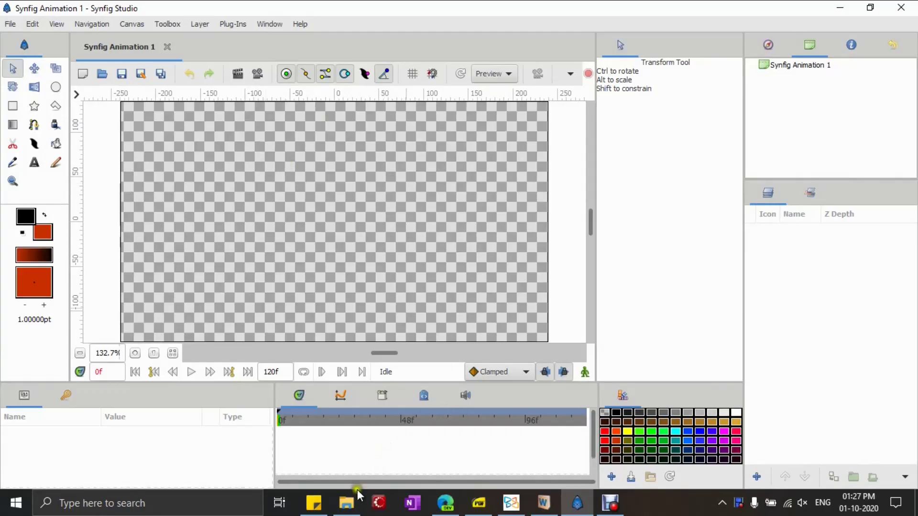
Import all seven body-part PNG files from the Downloads folder Cutoutpng into the Synfig canvas.
left_click(347, 502)
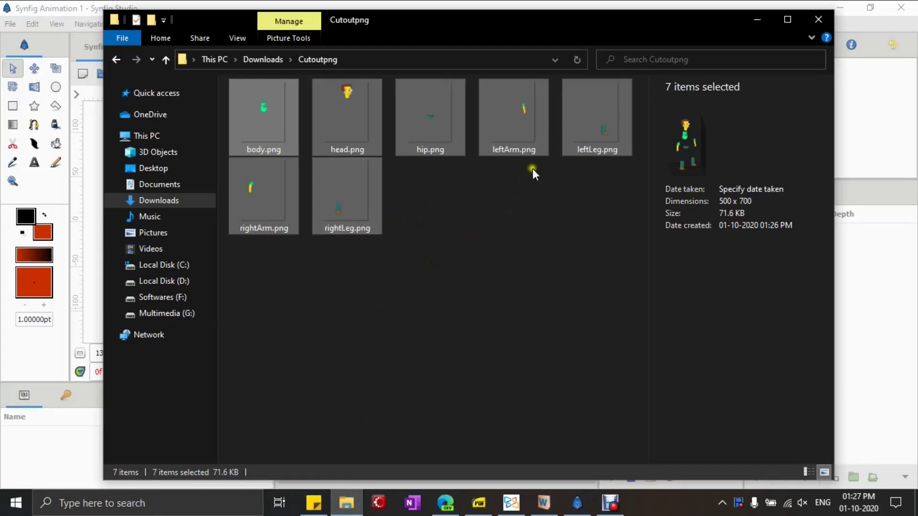
left_click_drag(515, 18, 476, 293)
left_click_drag(483, 389, 358, 210)
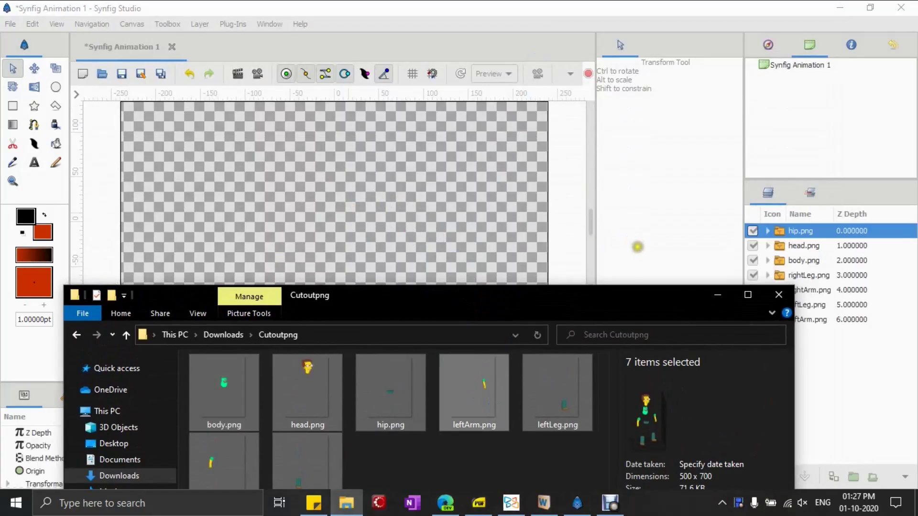
left_click(583, 279)
Place the pivot of the hip.png layer on the hip drawing, with its origin at about 5.93, -27.45 px.
left_click(787, 246)
left_click(784, 261)
left_click(780, 274)
left_click(779, 290)
left_click(779, 306)
left_click(779, 319)
left_click(768, 231)
left_click(768, 231)
left_click(769, 231)
scroll(344, 221, "up", 2)
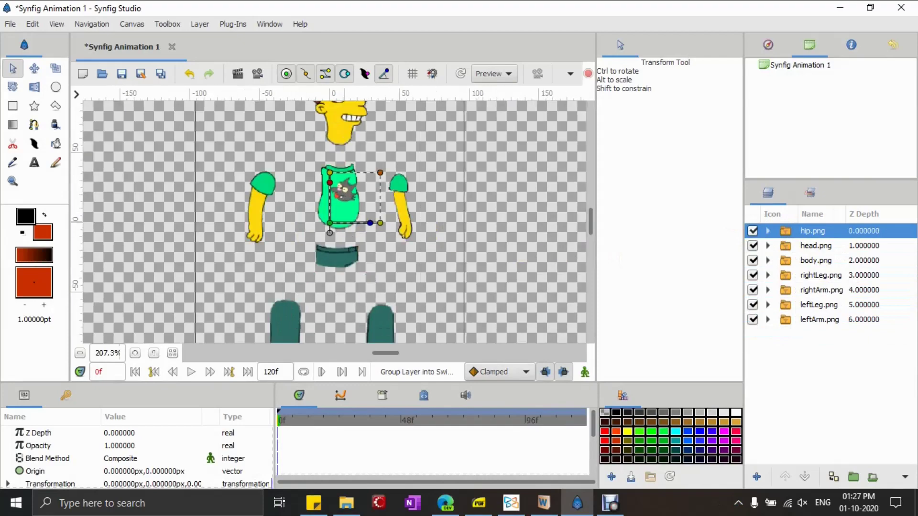
left_click_drag(331, 234, 338, 271)
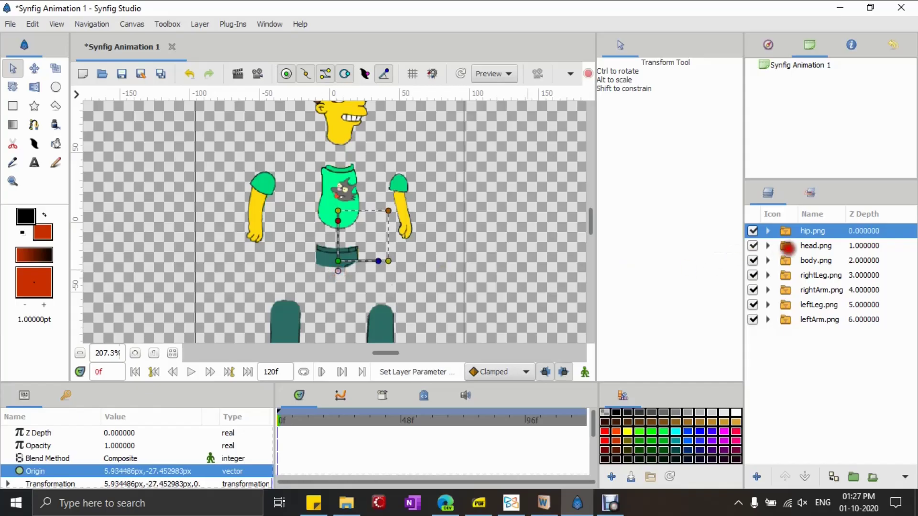
Place the pivots of the head.png and body.png layers at the neck and the lower torso.
left_click(786, 247)
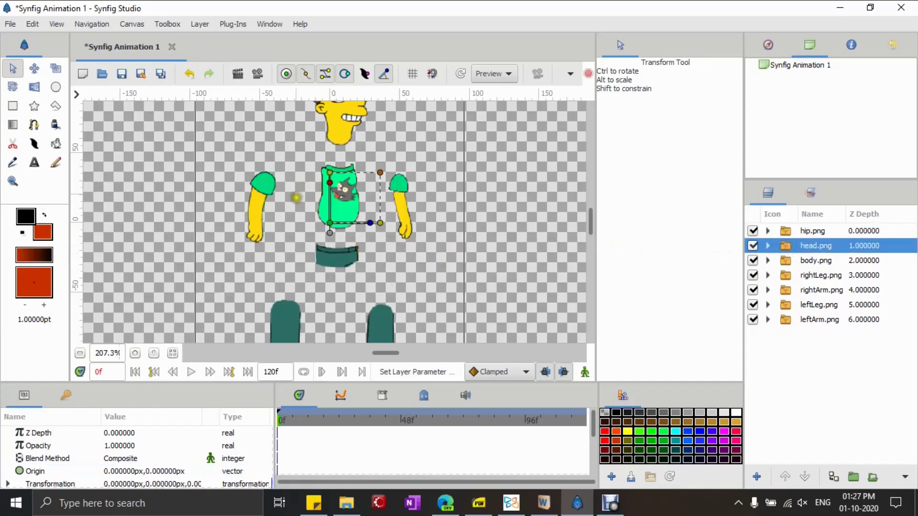
mouse_move(330, 233)
left_mouse_down()
mouse_move(337, 139)
mouse_move(339, 224)
left_mouse_up()
left_click(808, 262)
Set the leftArm.png pivot at the arm's shoulder and attach the arm to the torso.
left_click(808, 276)
scroll(335, 229, "down", 4)
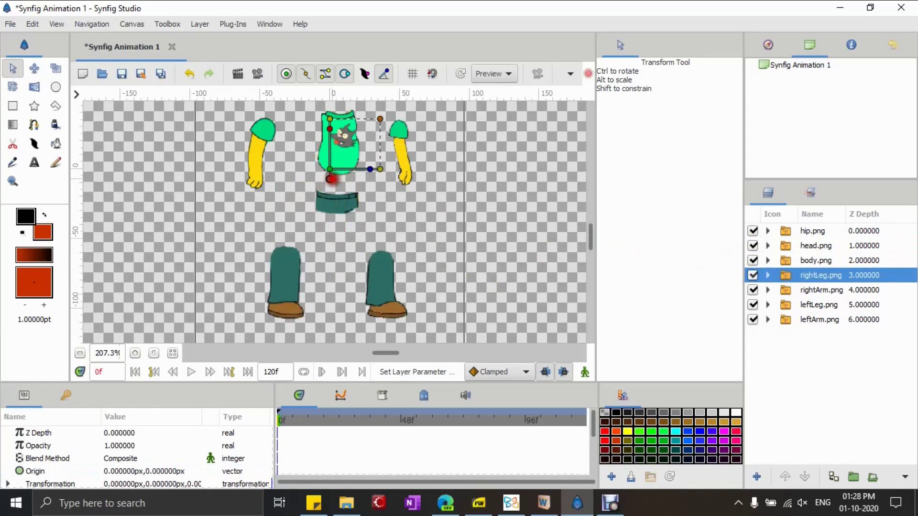
key("Down")
key("Down")
key("Down")
left_click_drag(329, 169, 399, 134)
left_click_drag(399, 134, 352, 127)
Set the leftLeg.png pivot at the top of the leg and attach the leg to the hip.
left_click(813, 305)
mouse_move(381, 267)
left_mouse_down()
mouse_move(346, 210)
mouse_move(378, 264)
left_mouse_up()
left_click_drag(378, 263, 345, 210)
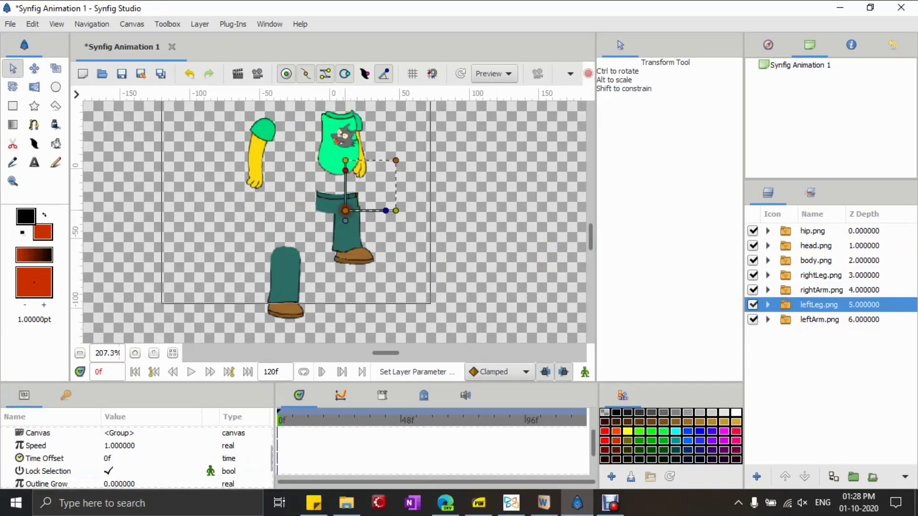
key("End")
Attach the right arm to the torso's shoulder and raise the rightArm.png layer two levels, above body.png.
left_click(812, 290)
left_click_drag(330, 169, 324, 122)
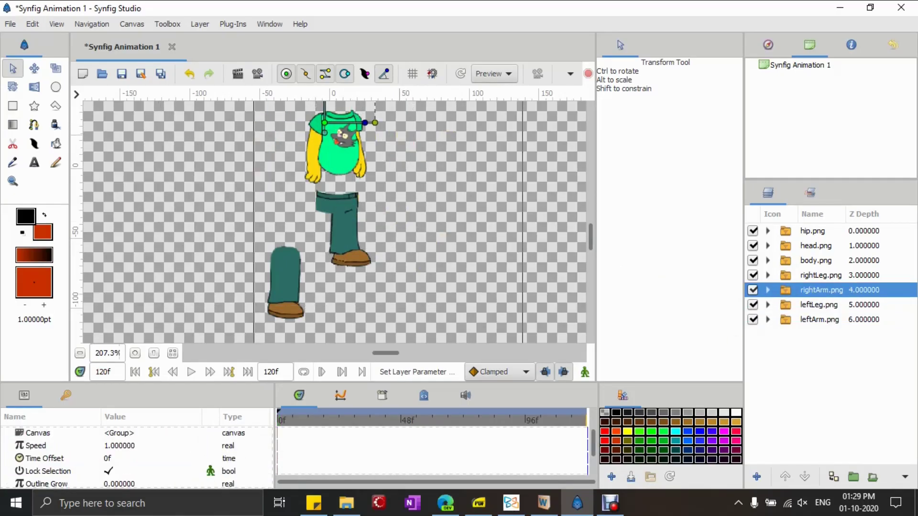
left_click(789, 305)
left_click(788, 290)
left_click(789, 231)
left_click(788, 290)
left_click(785, 476)
left_click(784, 476)
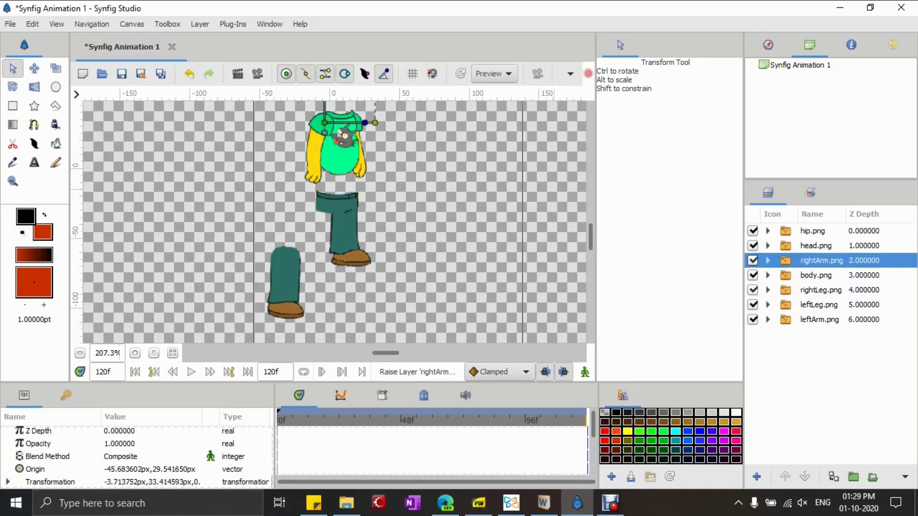
Lower the head.png layer two levels so it sits below rightArm.png and body.png.
key("Up")
key("shift+Page_Down")
key("shift+Page_Down")
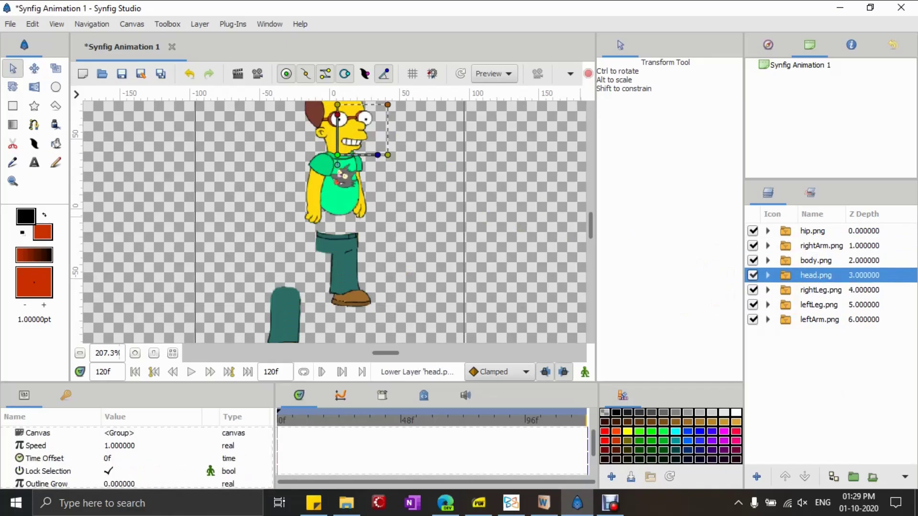
Attach the right leg to the hip beside the left leg.
scroll(468, 235, "up", 2)
left_click(785, 291)
scroll(334, 263, "down", 4)
left_click_drag(286, 262, 330, 212)
left_click(331, 212)
key("ctrl+z")
Move the rightArm.png, body.png, head.png and leftArm.png layers down together until the torso meets the hip.
scroll(335, 215, "up", 3)
left_click(786, 246)
left_click(785, 276, "shift")
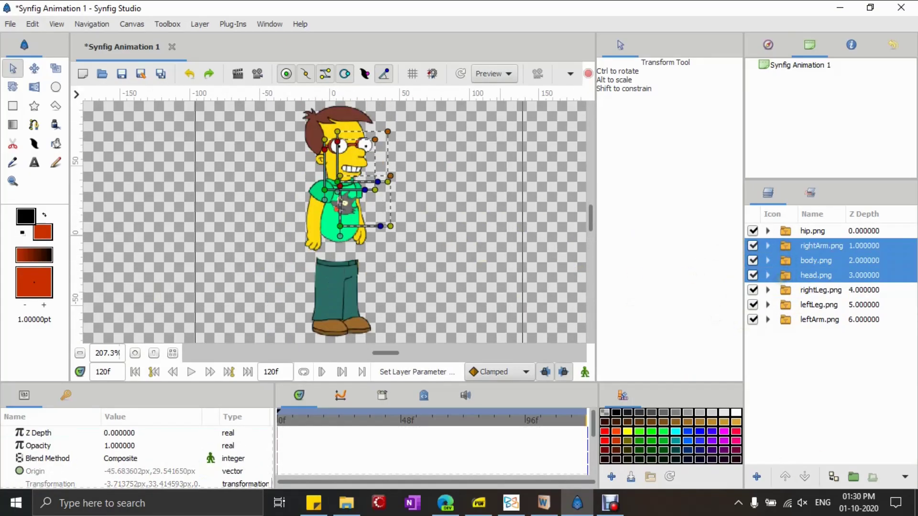
left_click(788, 320, "shift")
left_click(785, 246)
left_click(786, 275, "shift")
left_click(817, 320, "ctrl")
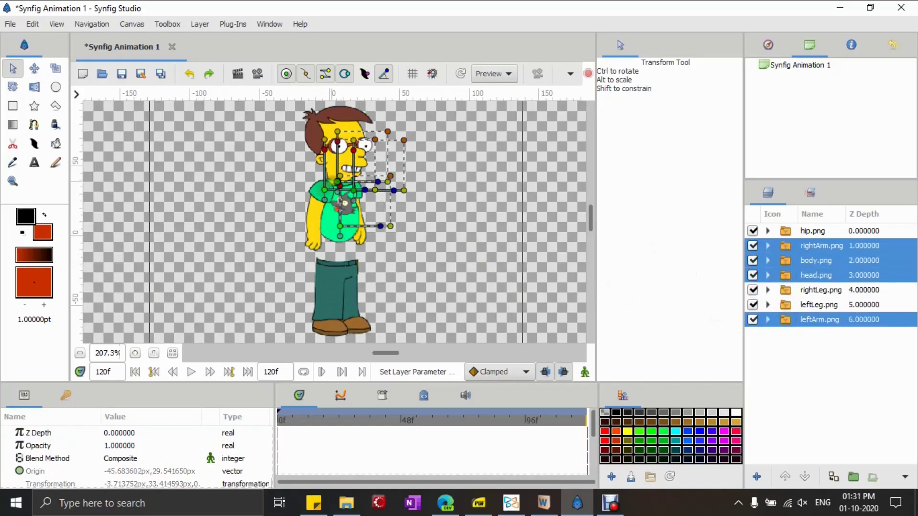
left_click_drag(341, 227, 341, 254)
Reorder the layers so hip.png sits directly below head.png and leftArm.png directly below hip.png.
left_click_drag(786, 231, 786, 275)
left_click_drag(786, 320, 786, 290)
key("shift+Page_Up")
key("shift+Page_Down")
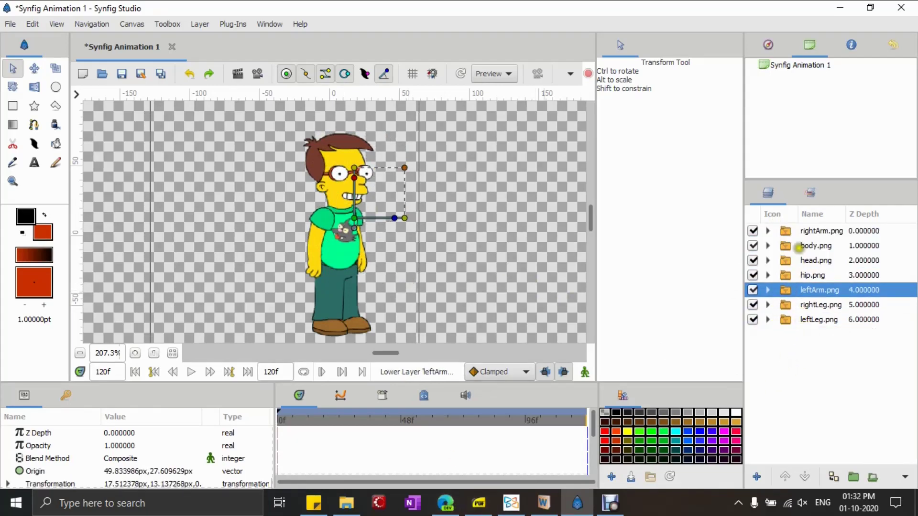
Add a Skeleton layer above the rightArm.png layer.
left_click(787, 230)
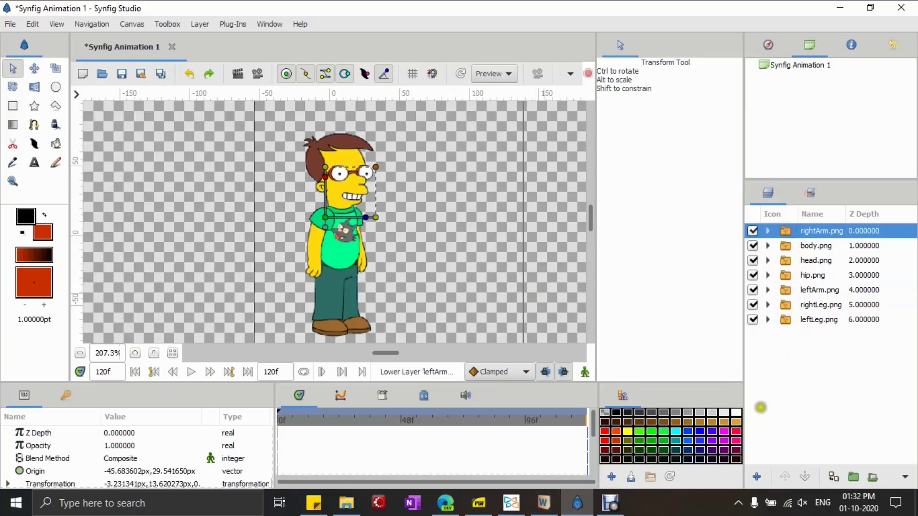
right_click(770, 357)
mouse_move(782, 308)
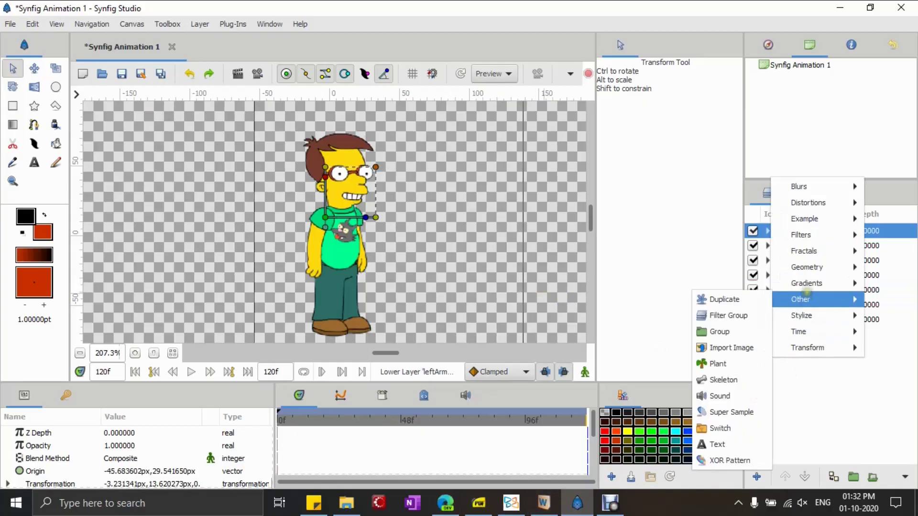
left_click(723, 379)
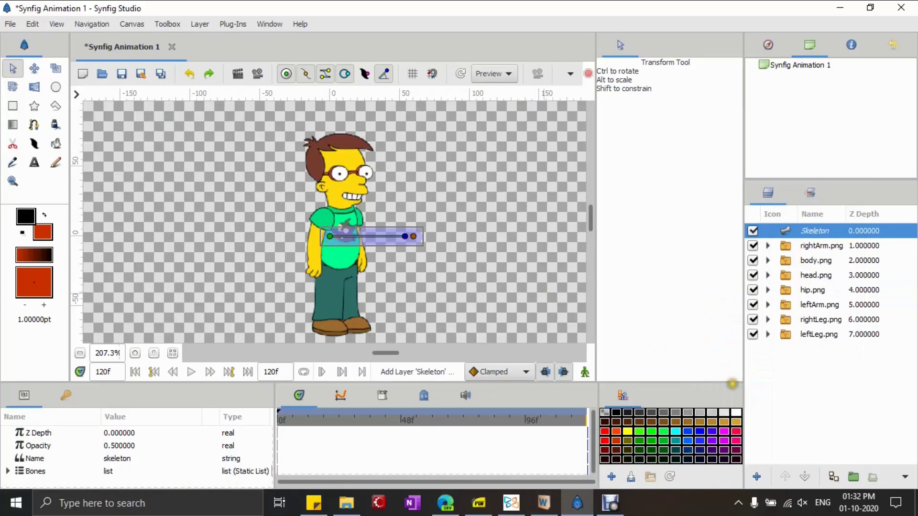
Place the first bone along the torso from the waist to the neck, with its origin at about 8.83, -20.68 px.
left_click(329, 236)
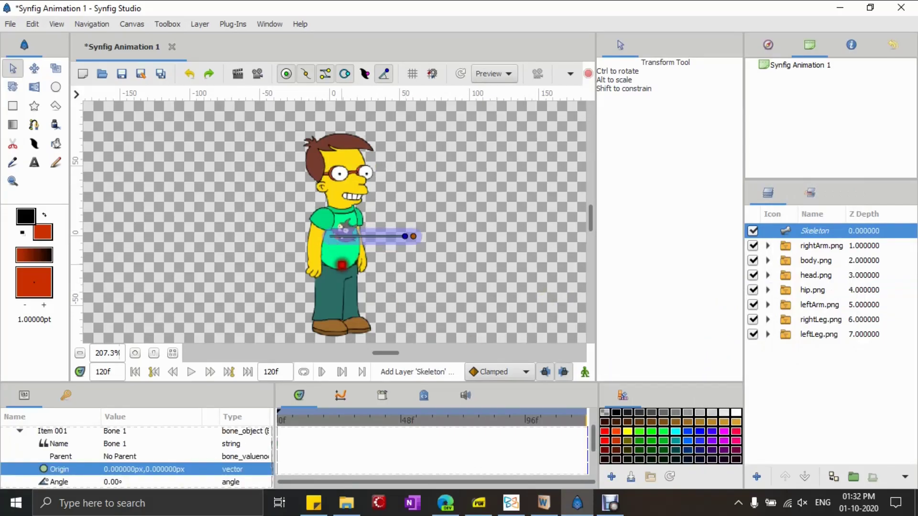
left_click_drag(330, 236, 342, 265)
left_click_drag(426, 266, 343, 218)
Create a child bone of the torso bone running up through the head to the hair.
right_click(344, 218)
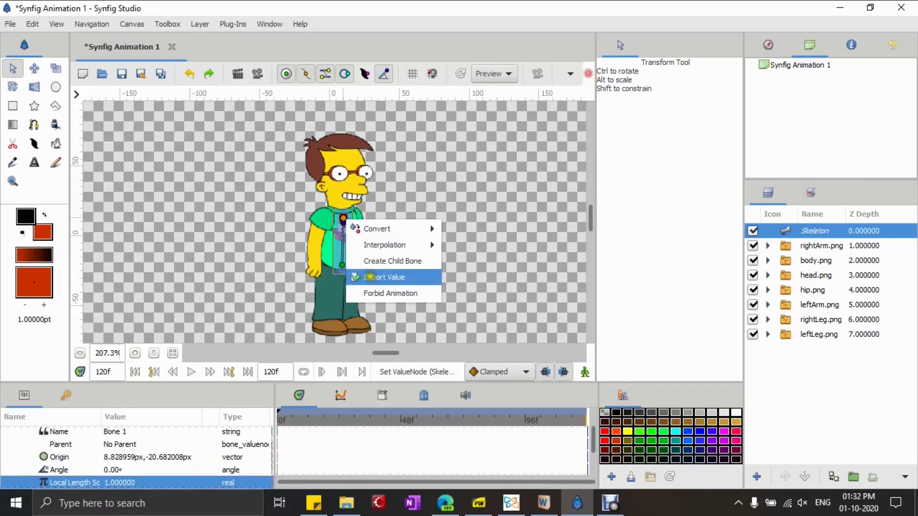
left_click(385, 261)
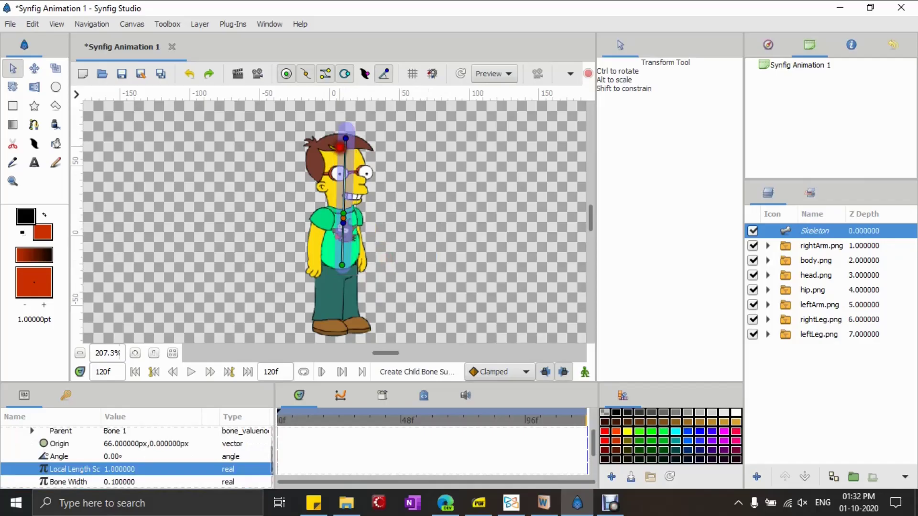
left_click_drag(340, 148, 340, 148)
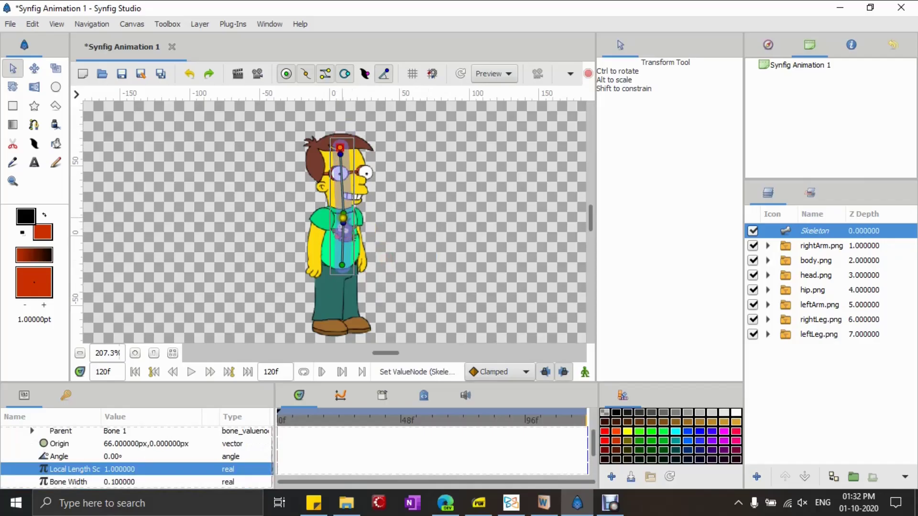
Create a child bone of the torso bone and place it along the left arm from shoulder to hand.
right_click(345, 223)
left_click(344, 220)
right_click(344, 219)
left_click(378, 259)
left_click_drag(343, 214, 355, 214)
left_click_drag(358, 139, 361, 261)
right_click(344, 213)
left_click(372, 255)
key("ctrl+z")
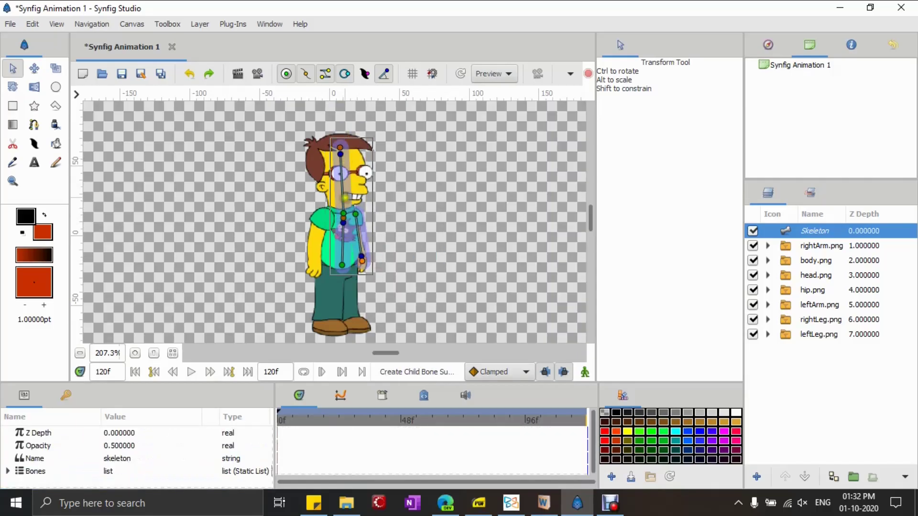
Create a child bone of the torso bone and place it along the right arm from shoulder to hand.
right_click(343, 219)
left_click(372, 261)
left_click_drag(343, 214, 323, 221)
left_click_drag(325, 146, 316, 266)
Create a child bone of the torso bone and place it along the right leg from hip to foot.
right_click(343, 265)
left_click(371, 308)
left_click_drag(343, 213, 331, 278)
left_click_drag(333, 195, 327, 321)
Create a child bone of the torso bone along the left leg and straighten the head bone's tip.
right_click(342, 265)
left_click(371, 309)
left_click_drag(343, 213, 353, 319)
left_click_drag(345, 130, 341, 148)
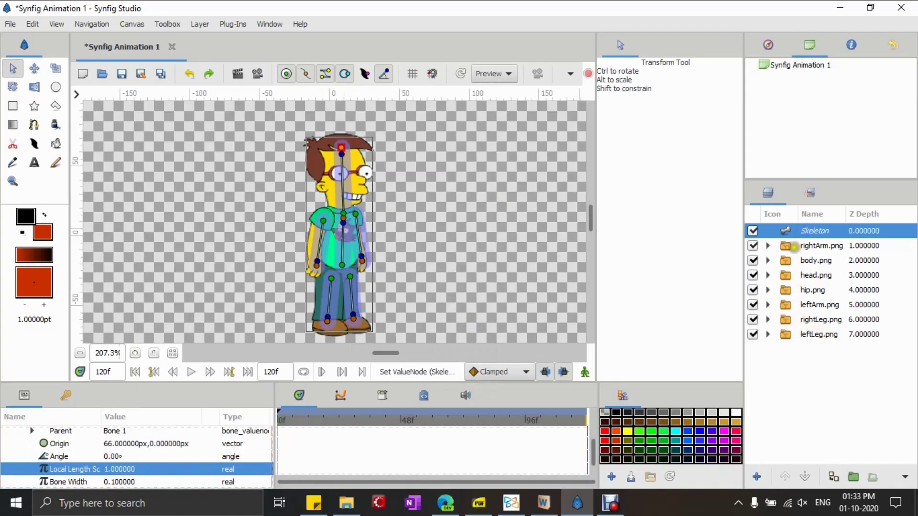
Link the rightArm.png layer to the right arm bone and swing that bone slightly outward.
left_click(793, 246)
left_click(787, 231, "ctrl")
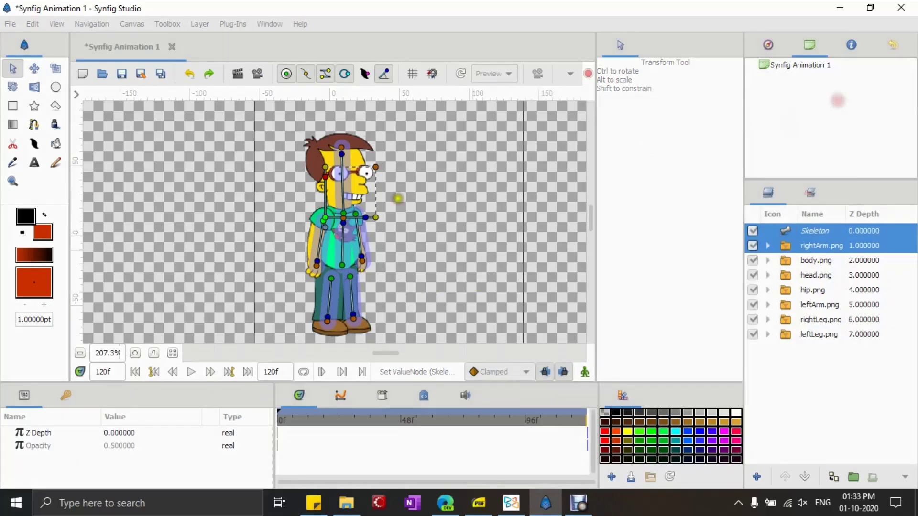
right_click(323, 220)
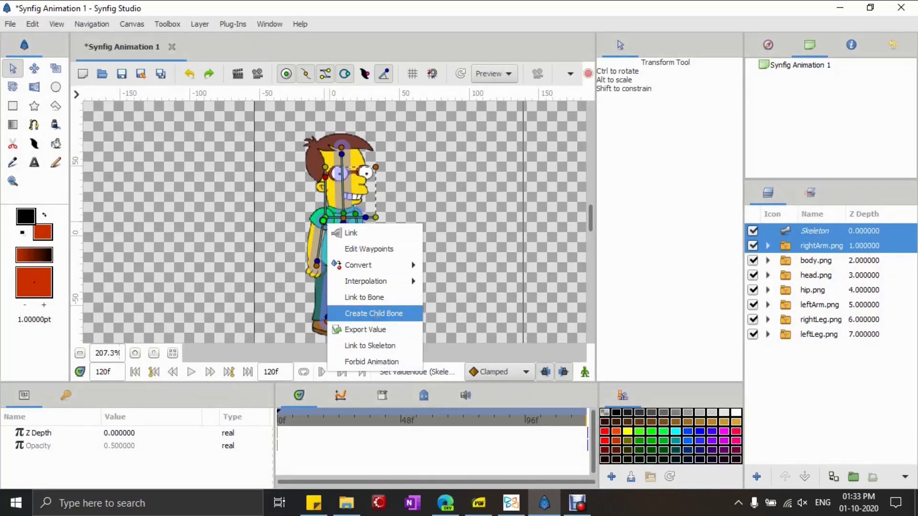
left_click(376, 300)
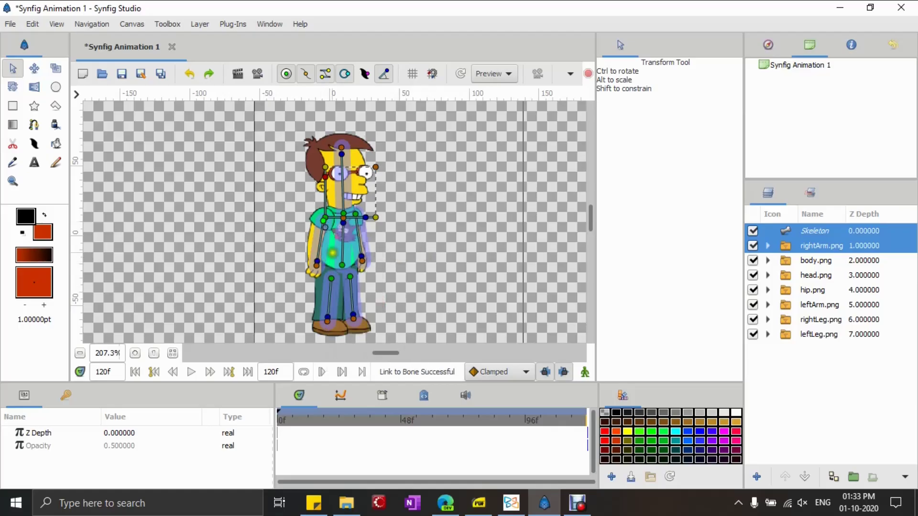
mouse_move(317, 262)
left_mouse_down()
mouse_move(298, 254)
mouse_move(313, 262)
left_mouse_up()
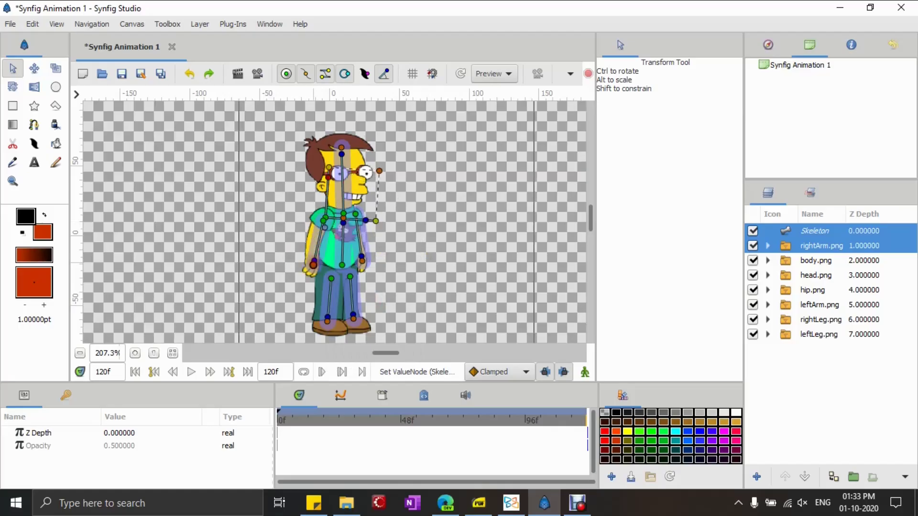
mouse_move(314, 261)
left_mouse_down()
mouse_move(330, 261)
mouse_move(351, 240)
mouse_move(348, 253)
mouse_move(313, 261)
left_mouse_up()
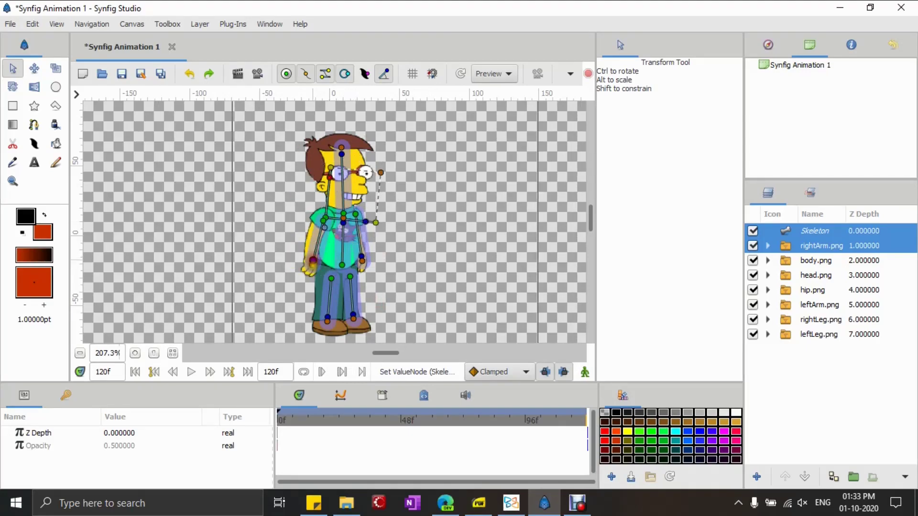
Link the body.png layer to the torso bone of the skeleton.
left_click(784, 262)
left_click(777, 231, "ctrl")
right_click(342, 265)
left_click(352, 277)
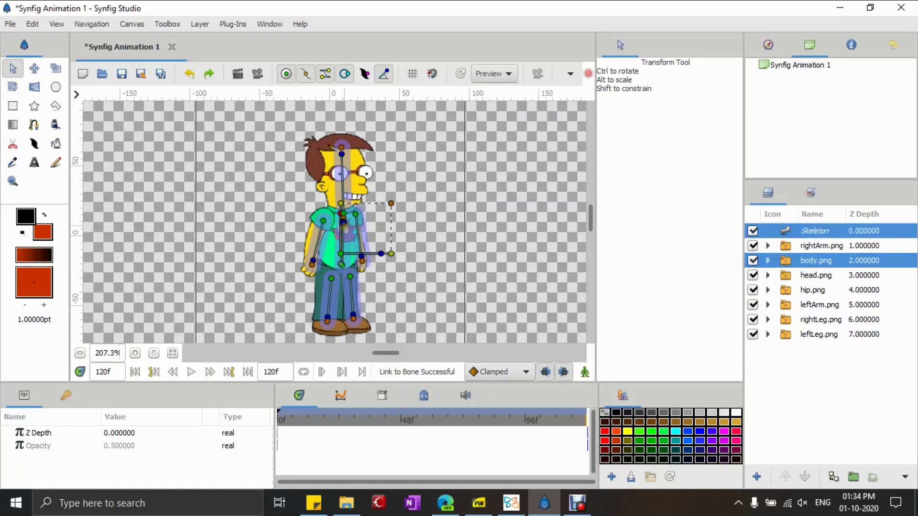
Link the head.png layer to the head bone of the skeleton.
left_click(808, 276)
left_click(784, 230)
left_click(784, 275)
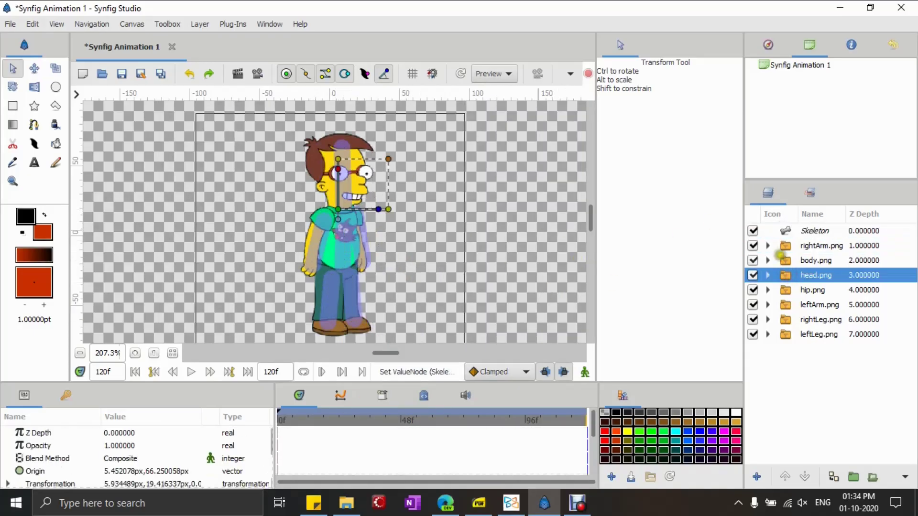
left_click(784, 231, "ctrl")
right_click(340, 211)
left_click(374, 257)
Link the hip.png layer to the torso bone at the waist.
left_click(782, 292)
left_click(803, 230, "ctrl")
right_click(337, 260)
left_click(368, 301)
Link the leftArm.png layer to the left arm bone of the skeleton.
left_click(819, 304)
left_click(813, 231, "ctrl")
right_click(362, 214)
left_click(395, 256)
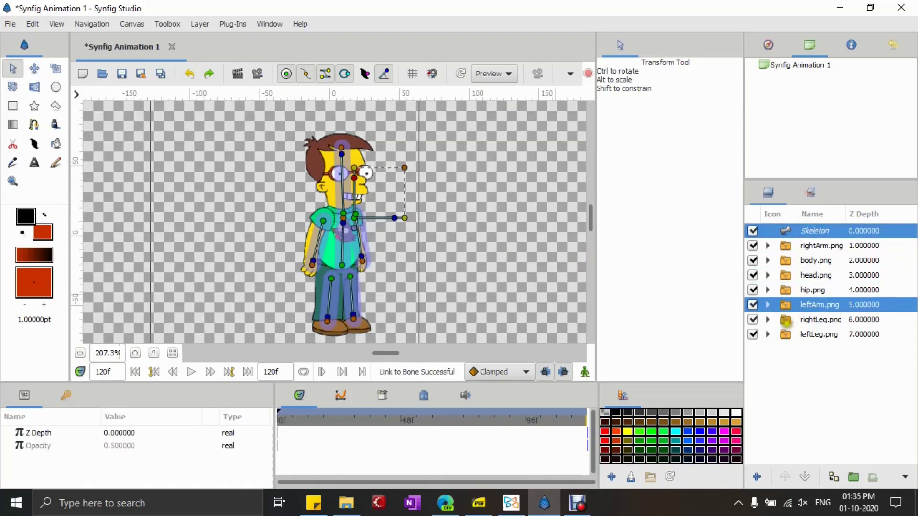
Link the rightLeg.png and leftLeg.png layers to their corresponding leg bones.
left_click(820, 319)
left_click(813, 231, "ctrl")
left_click(818, 335)
left_click(786, 231, "ctrl")
right_click(348, 276)
left_click(373, 322)
Hide the Skeleton layer, then test-rotate the head bone and undo the rotation.
left_click(752, 230)
left_click_drag(344, 154, 360, 157)
key("ctrl+z")
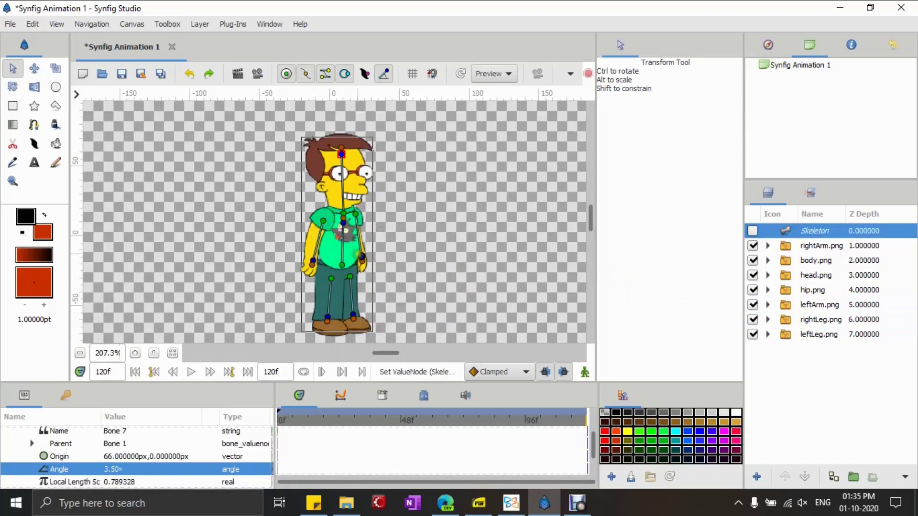
Try rotating the left arm, left leg, right arm and torso bones to test the rig, undoing each rotation.
left_click_drag(361, 257, 388, 243)
key("ctrl+z")
key("ctrl+z")
left_click_drag(353, 315, 308, 311)
key("ctrl+z")
left_click_drag(314, 261, 299, 253)
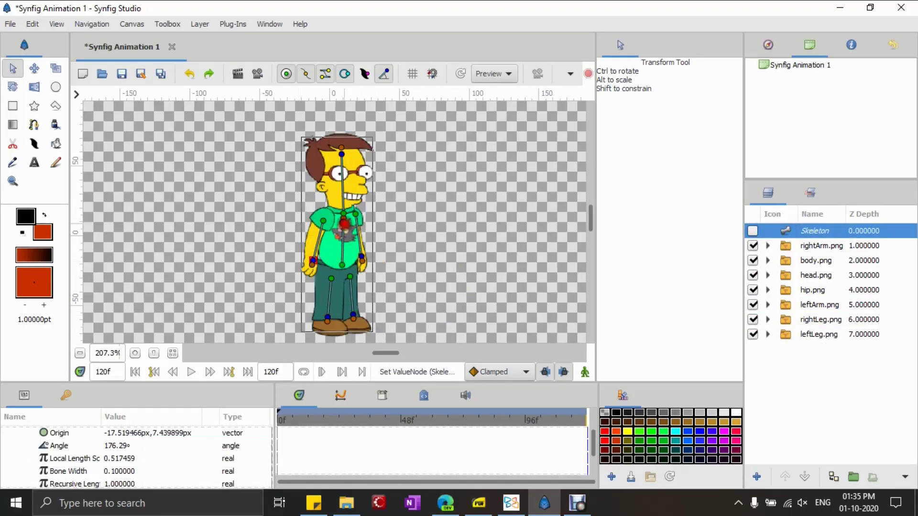
left_click(342, 265)
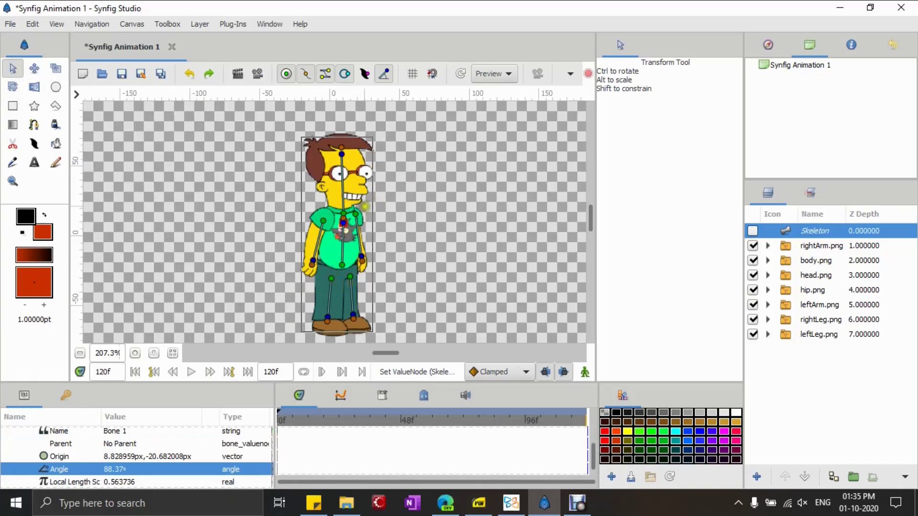
Show the whole canvas frame and turn on animate editing mode.
key("minus")
key("minus")
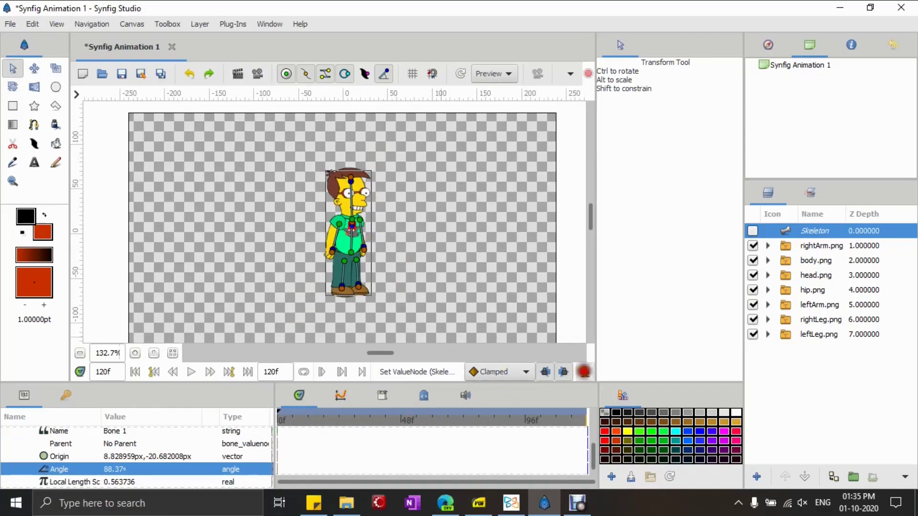
left_click(584, 372)
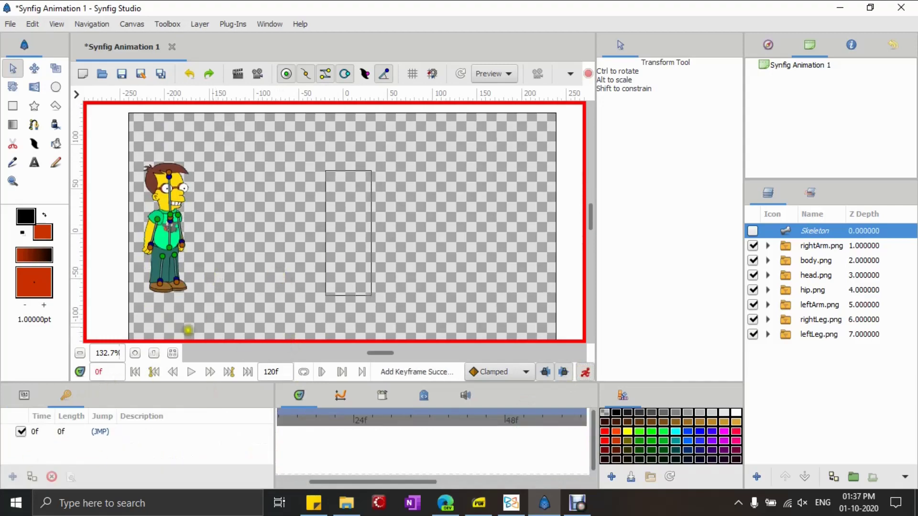
Add a keyframe at frame 3 and pose it by swinging the front leg forward, the front arm back and tilting the head back.
scroll(311, 450, "up", 2)
left_click(295, 421)
left_click(14, 476)
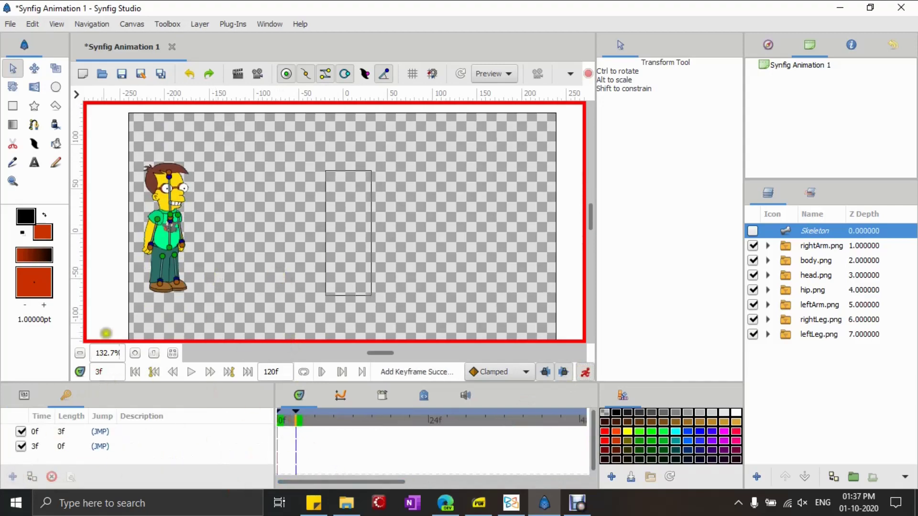
left_click_drag(176, 277, 184, 277)
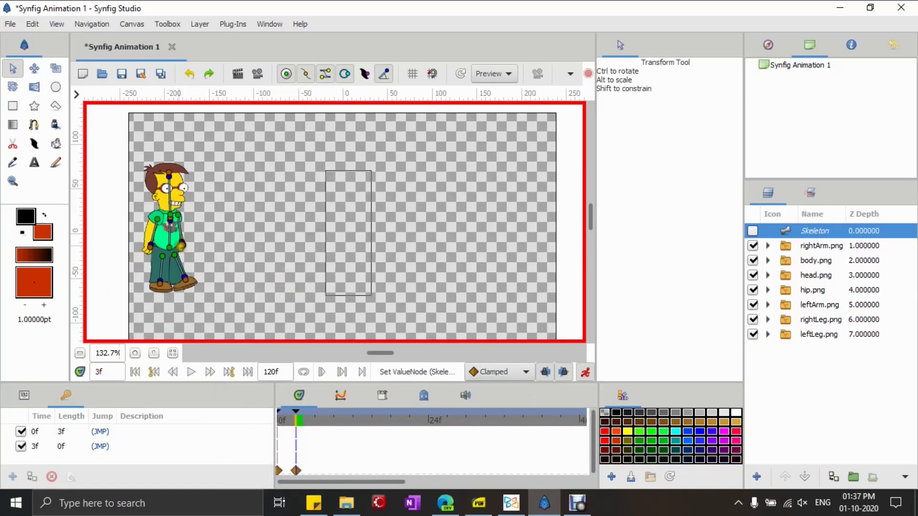
left_click_drag(180, 242, 163, 244)
left_click_drag(169, 177, 164, 177)
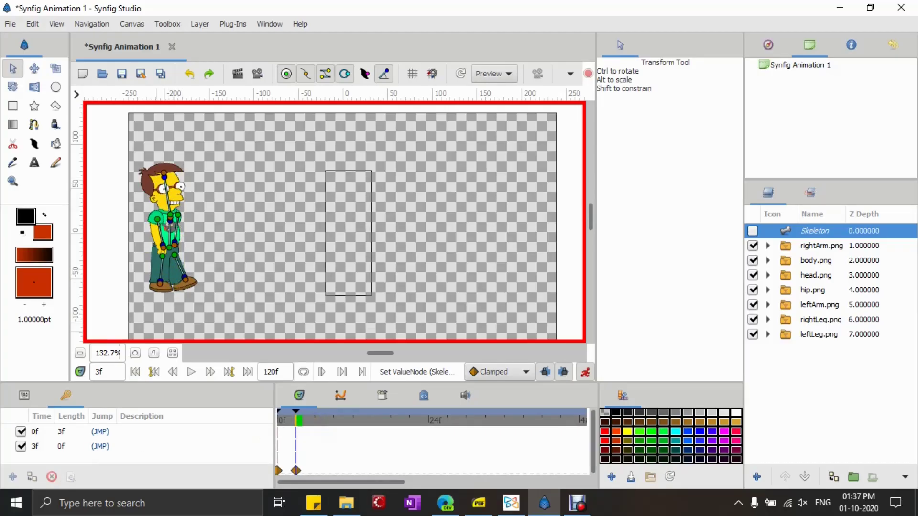
Add a keyframe at frame 6, then place a horizontal guide at ground level and a vertical guide at the front foot.
left_click(315, 419)
left_click(13, 477)
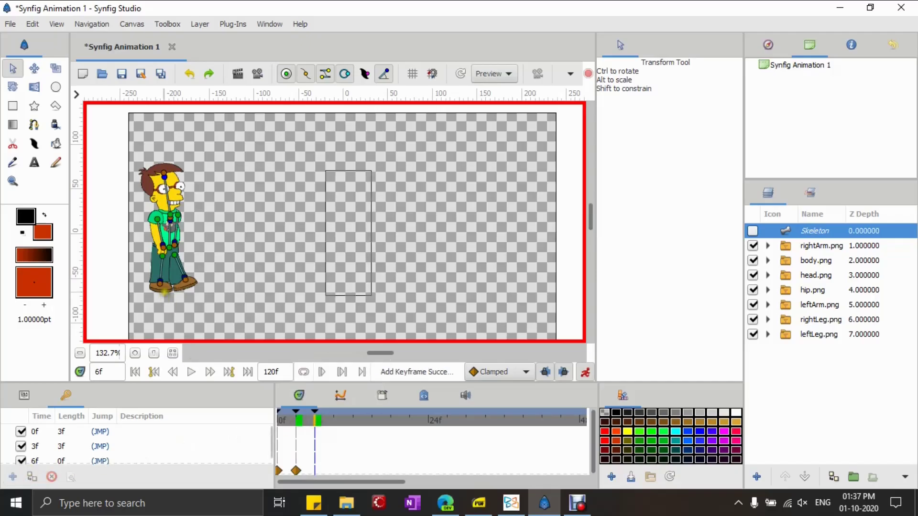
left_click_drag(202, 96, 191, 291)
left_click_drag(78, 240, 188, 278)
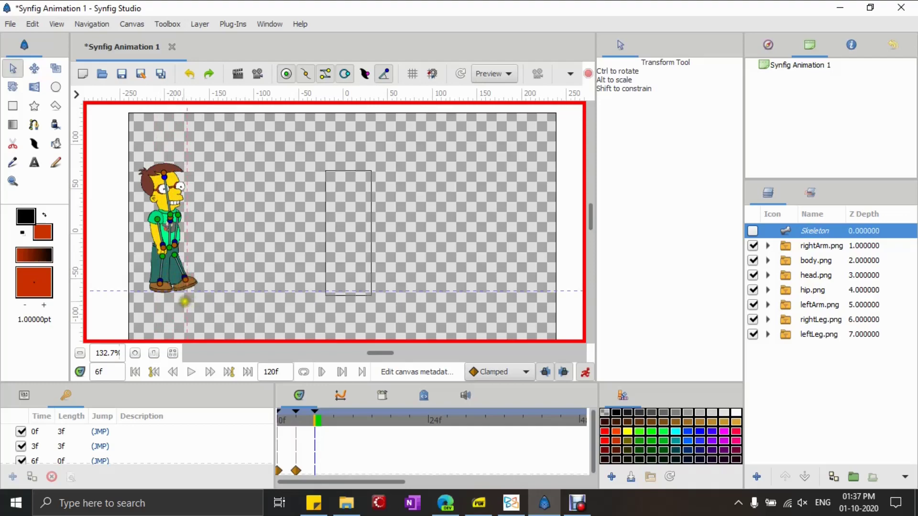
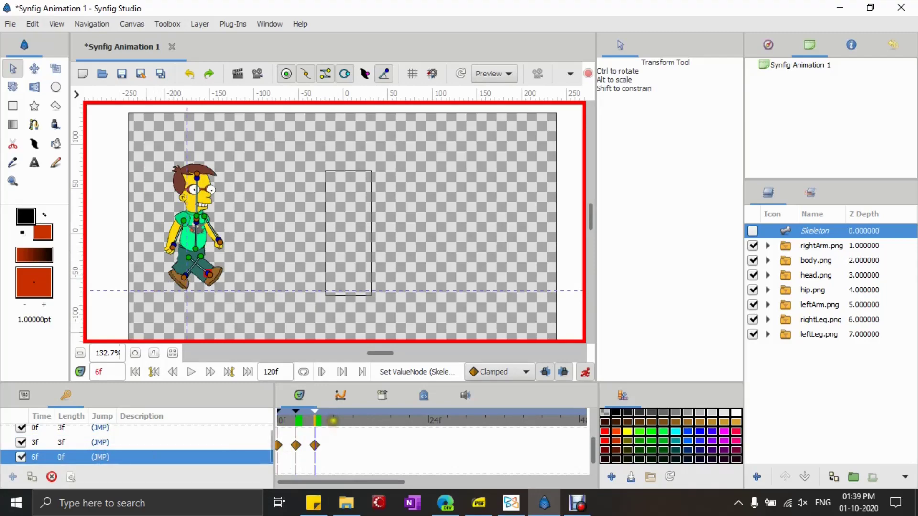
Duplicate the 3f keyframe to frame 9 and move the skeleton forward so the character continues its walk.
left_click(48, 443)
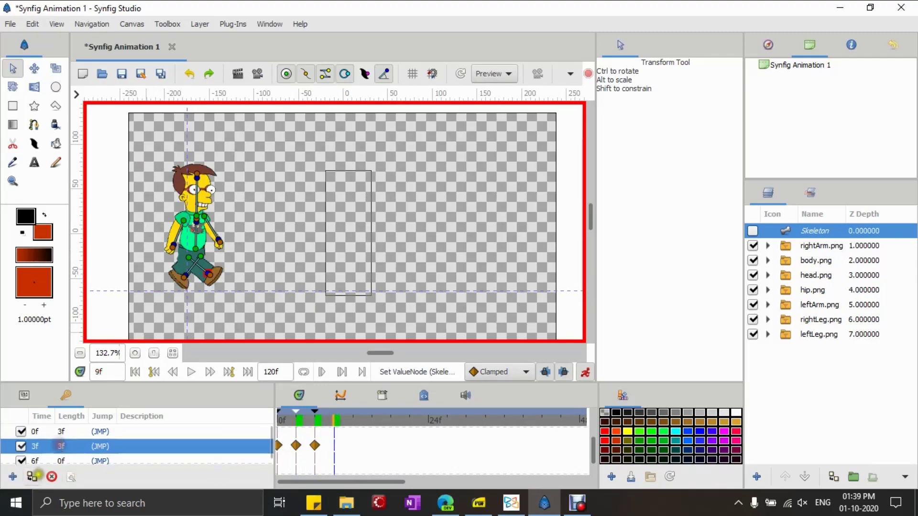
left_click(32, 477)
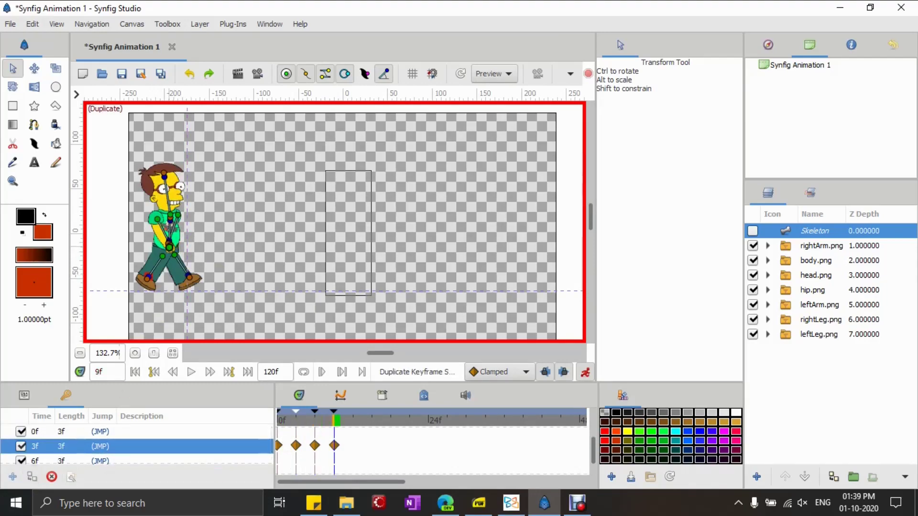
left_click_drag(213, 247, 234, 251)
left_click_drag(316, 418, 335, 433)
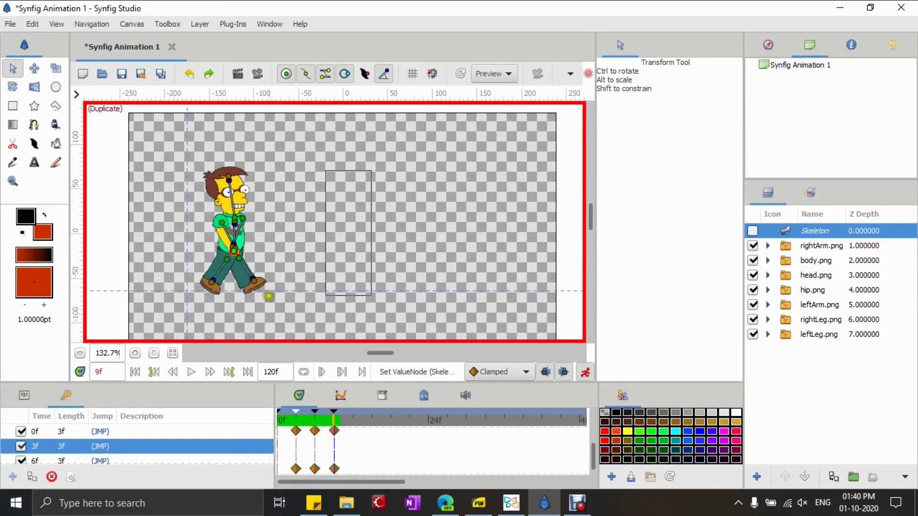
Duplicate the 6f keyframe to frame 12 and move the skeleton forward for the next stride.
left_click(51, 461)
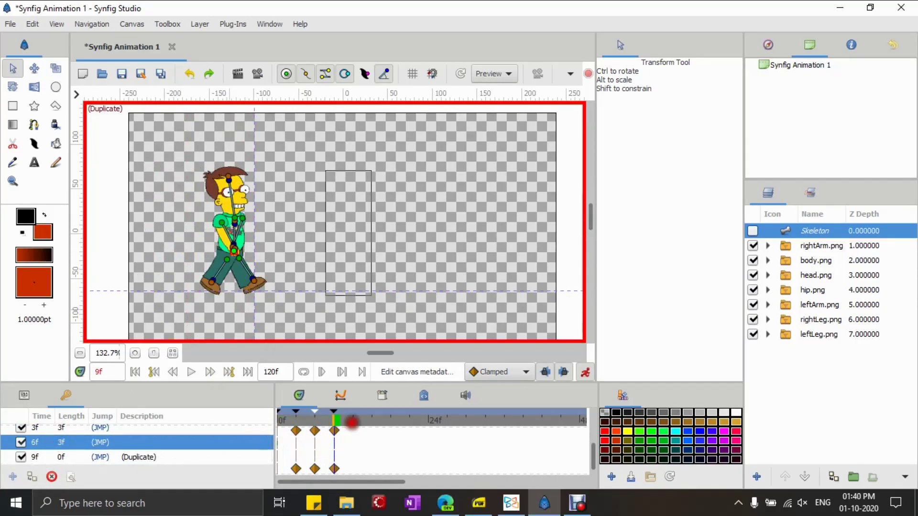
left_click(32, 477)
left_click_drag(234, 250, 271, 253)
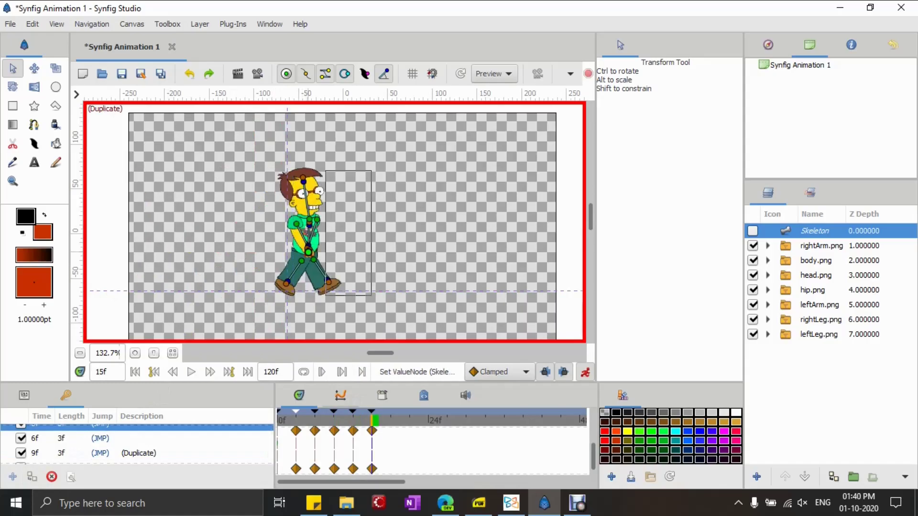
Duplicate the 6f keyframe to frame 18 and move the skeleton forward to the middle of the canvas.
left_click(48, 439)
left_click(32, 477)
left_click_drag(195, 250, 343, 254)
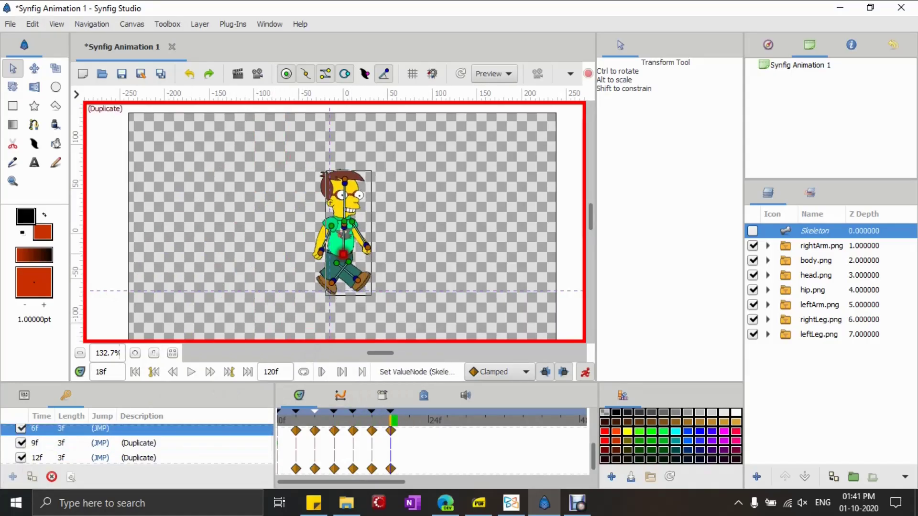
Duplicate the wide-stride pose keyframe to frame 21 and move the skeleton forward past the canvas centre.
scroll(56, 445, "up", 1)
left_click(56, 443)
left_click(32, 476)
left_click_drag(172, 247, 382, 255)
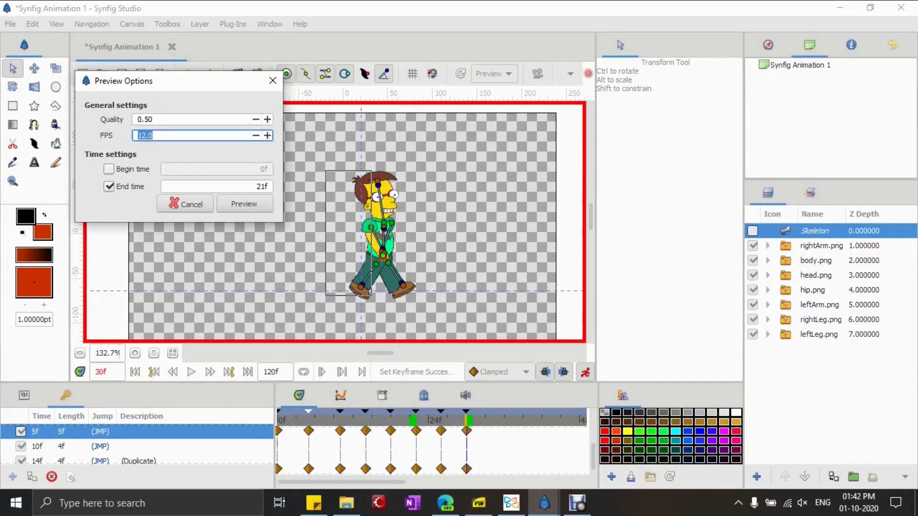
Preview the walk up to frame 21, then render a new preview at 24 FPS with a later end time and play it.
left_click(255, 205)
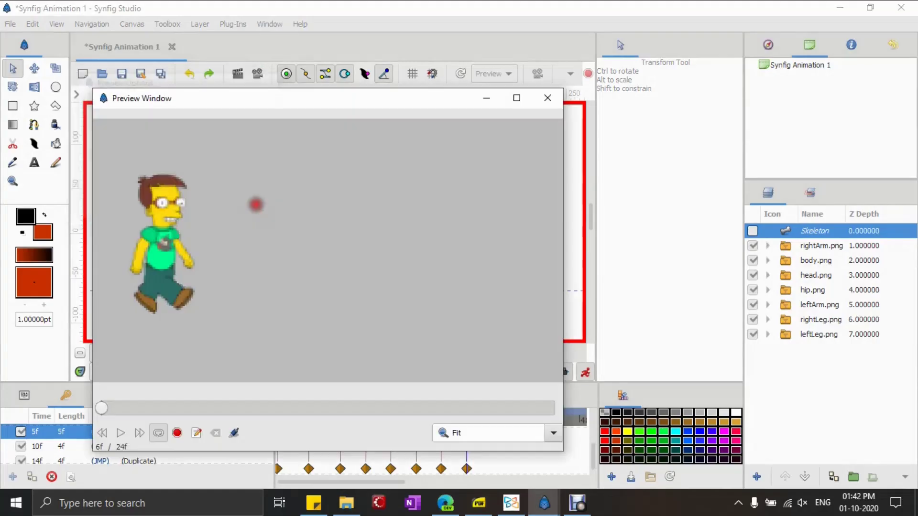
left_click(547, 97)
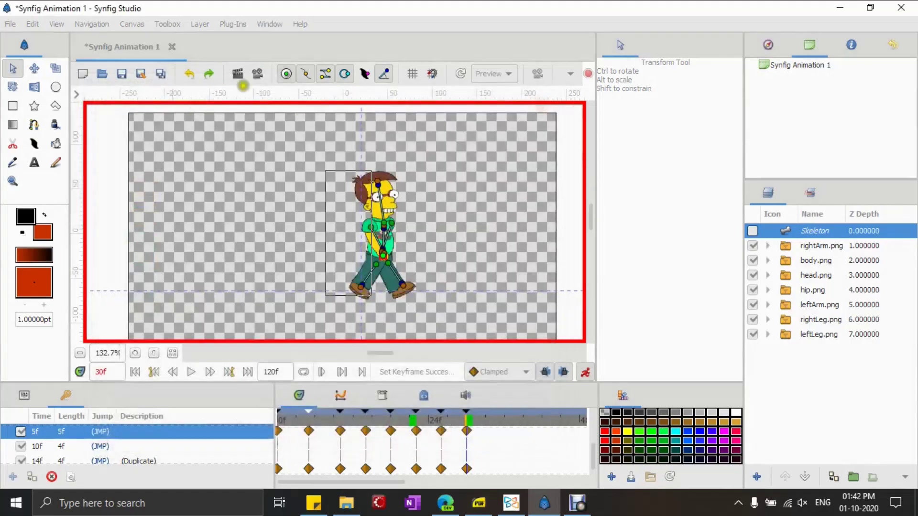
left_click(257, 74)
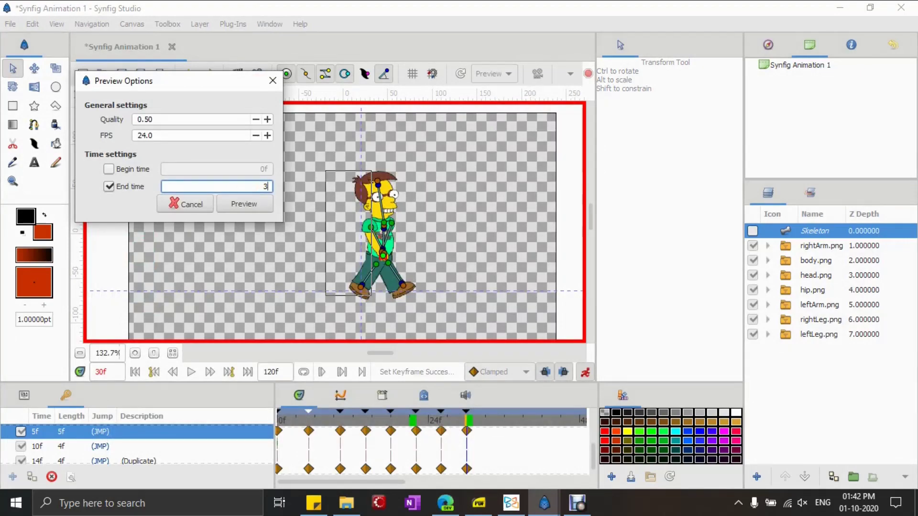
left_click(255, 207)
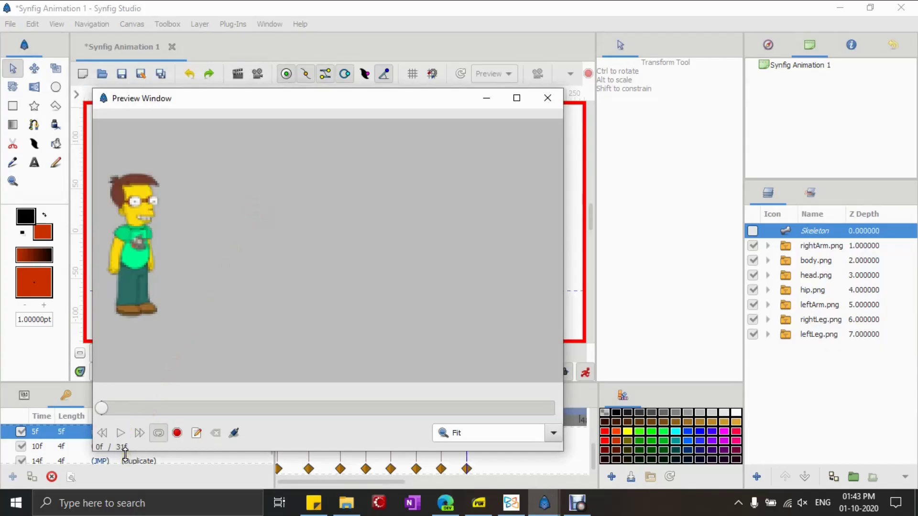
left_click(122, 433)
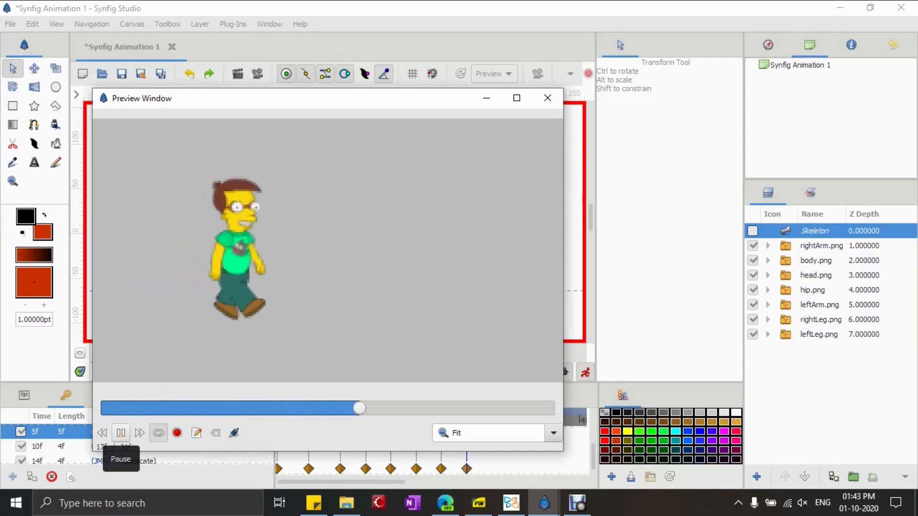